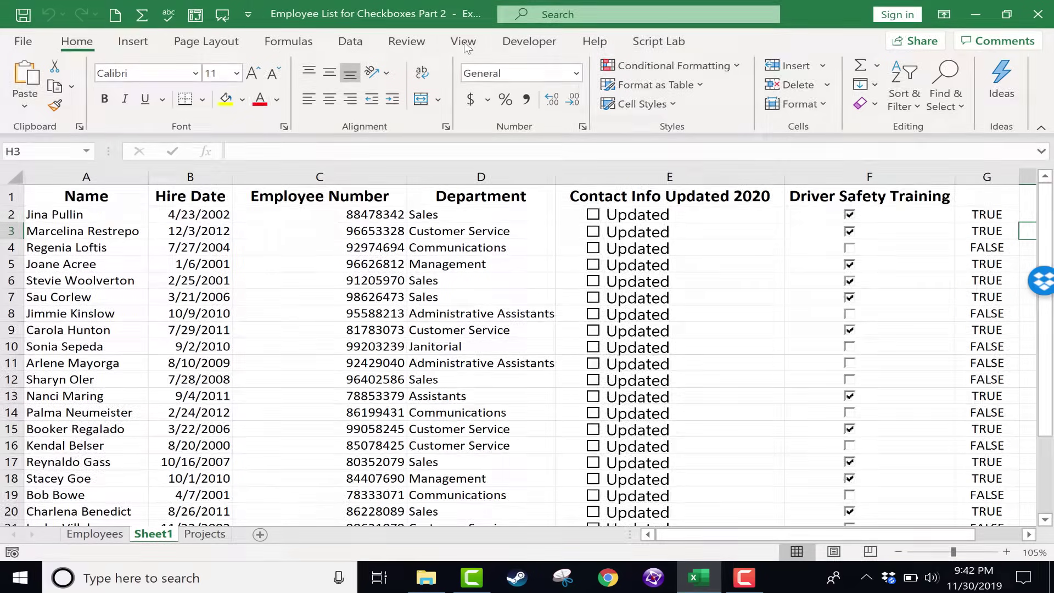
Reset the sheet to 100%, then zoom to selection so D4:G15 fills the window.
click(475, 34)
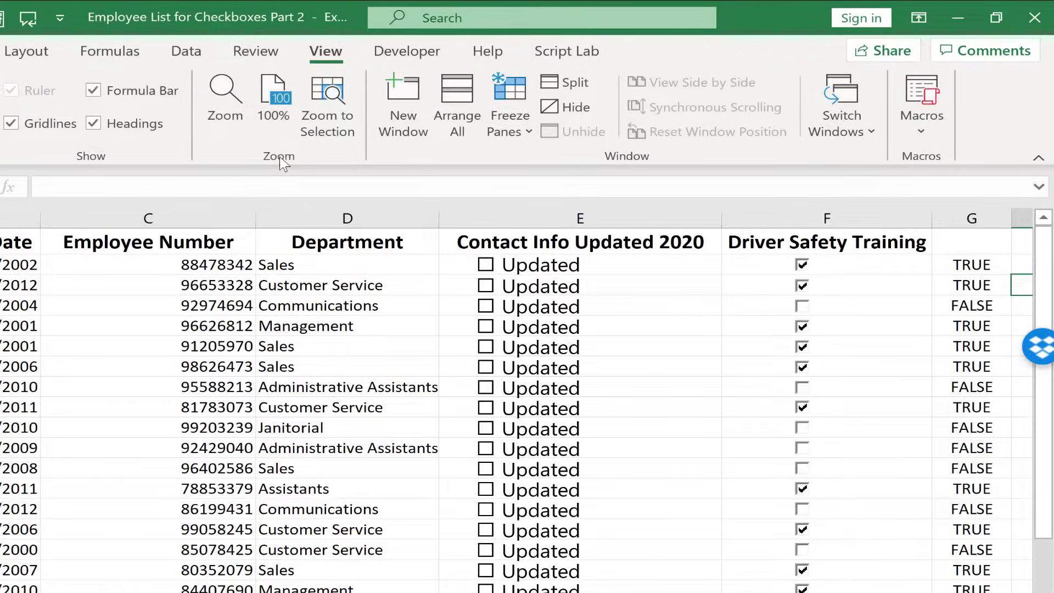
click(275, 123)
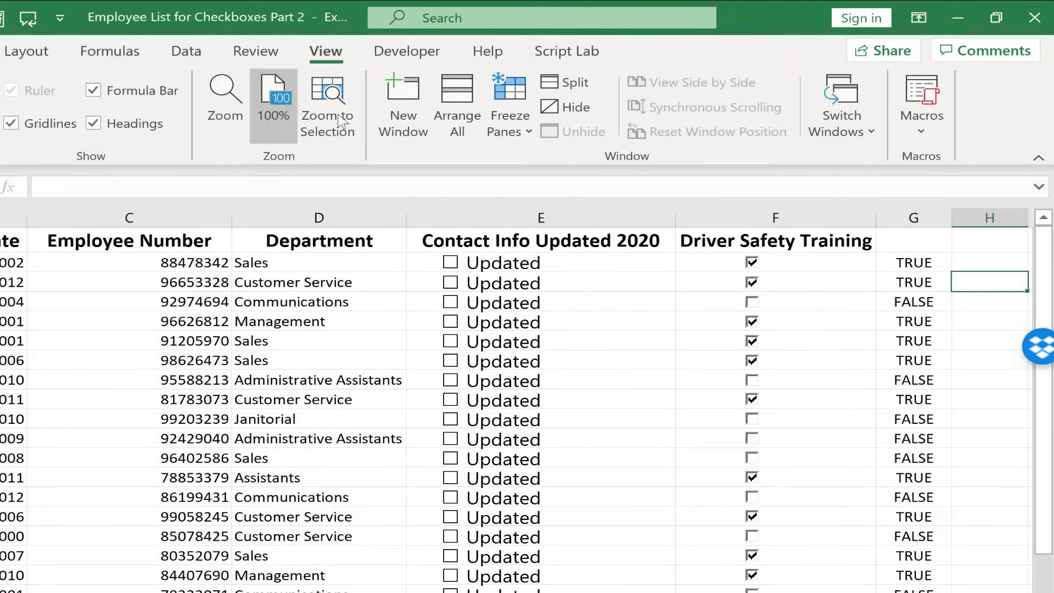
mouse_move(317, 308)
mouse_down()
mouse_move(682, 449)
mouse_move(817, 486)
mouse_move(817, 517)
mouse_up()
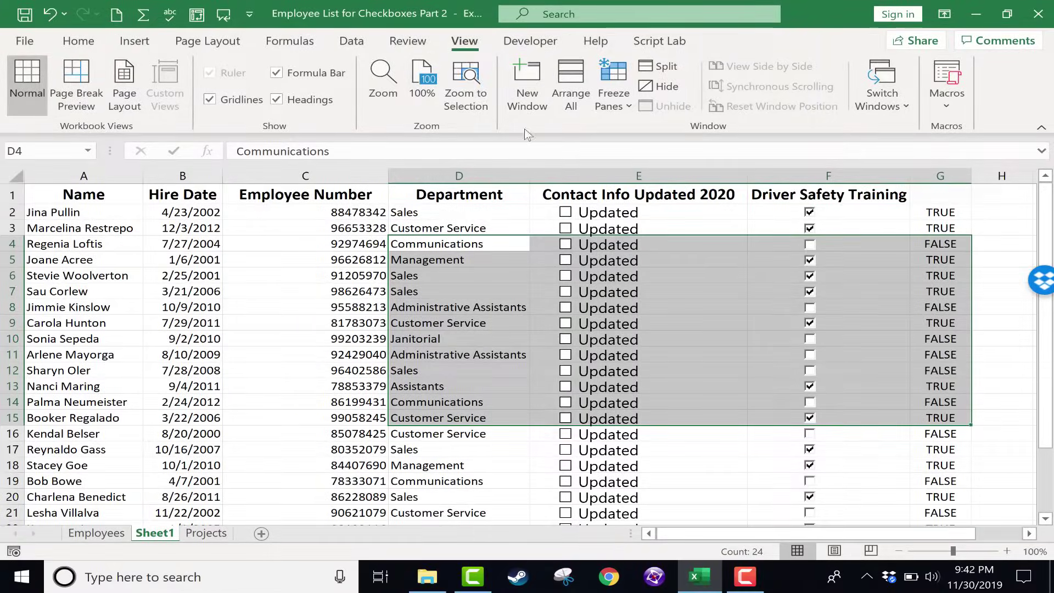
click(454, 79)
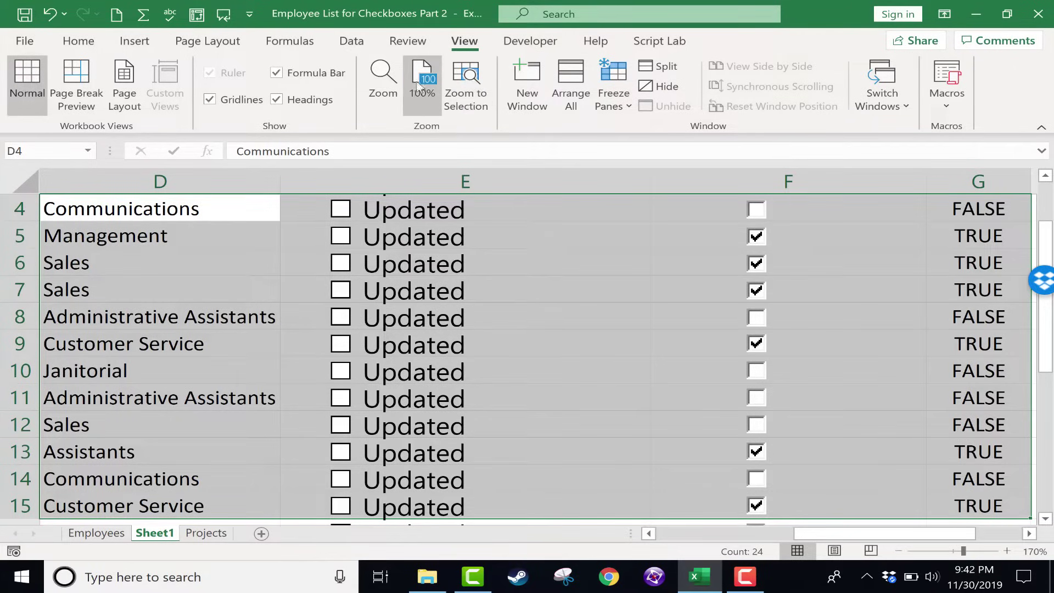
Return the sheet to 100%, then set the zoom to 200%.
click(413, 97)
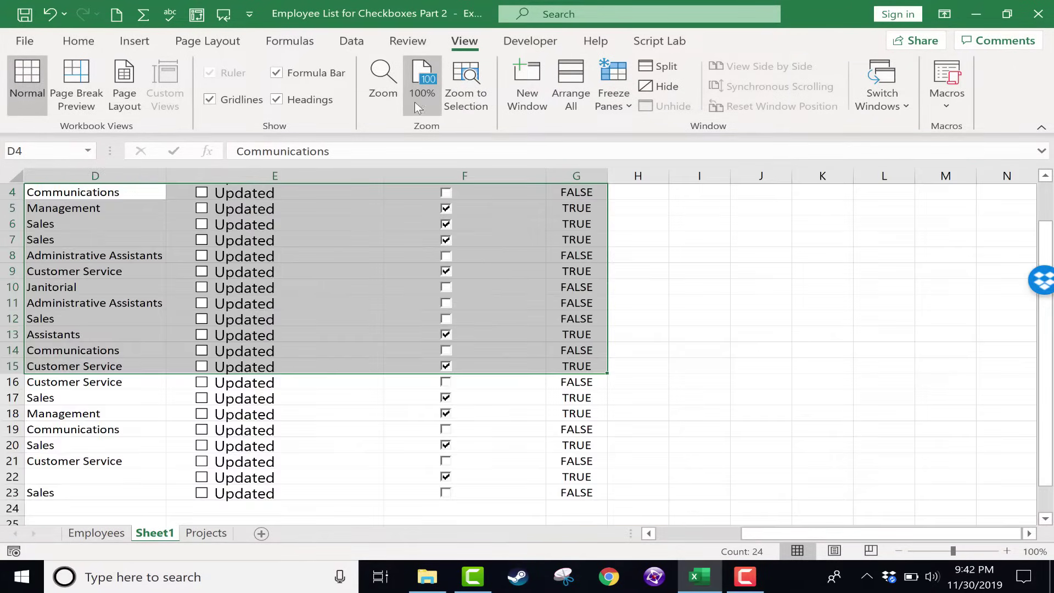
click(379, 91)
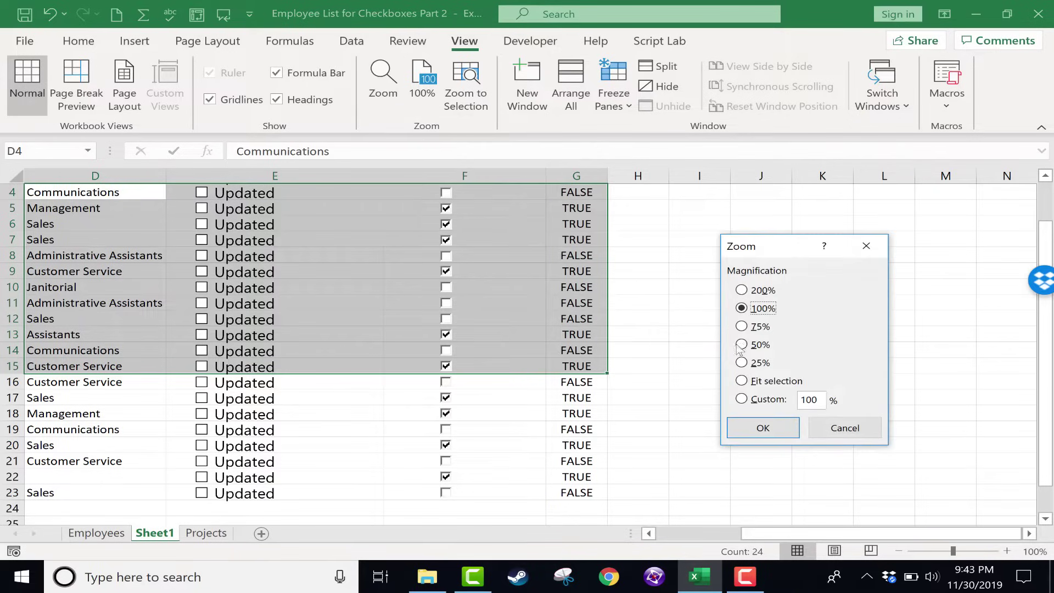
click(743, 290)
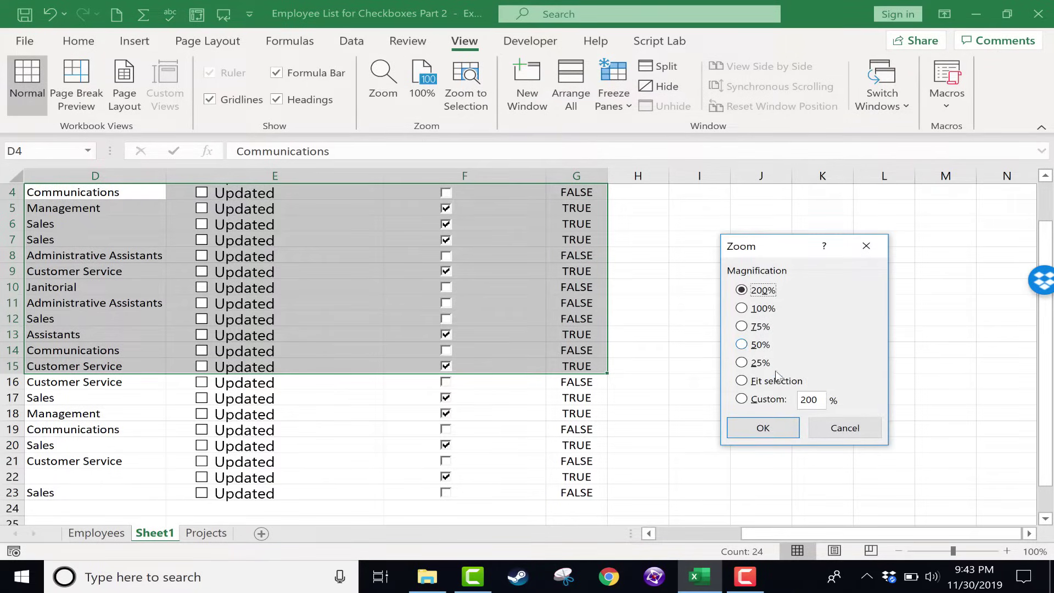
click(763, 428)
Set the zoom to 50% through the Zoom dialog.
key(alt+w)
key(q)
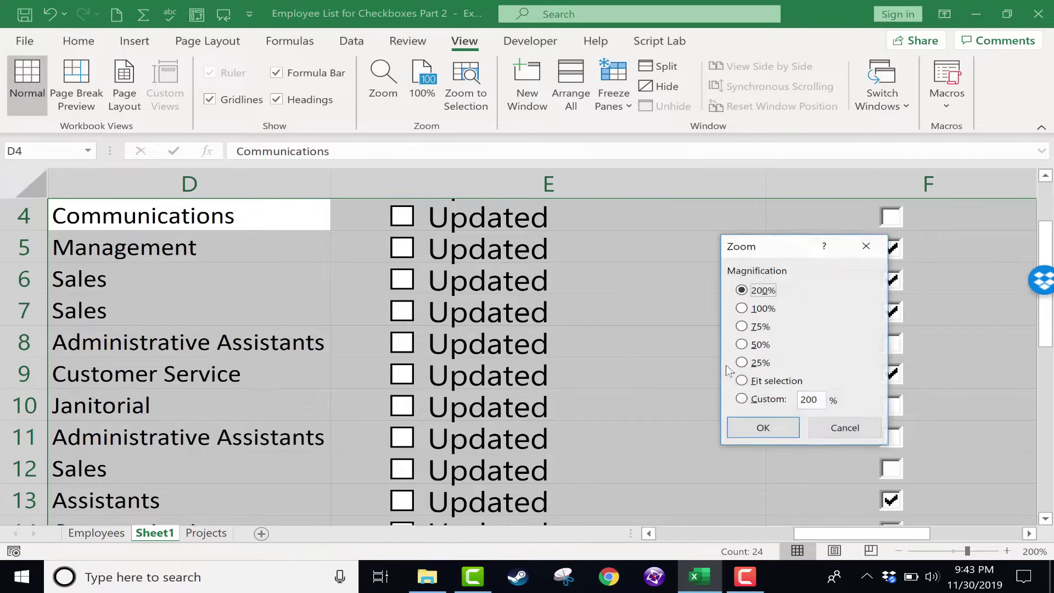
click(742, 345)
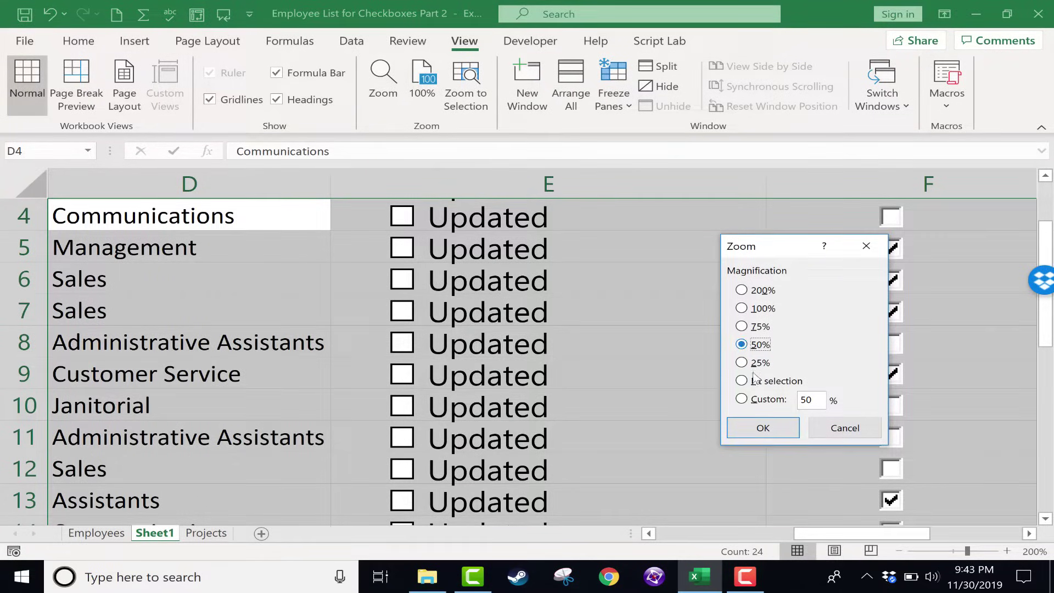
click(771, 431)
Apply a custom zoom of 55%.
key(alt+w)
key(j)
key(alt+w)
key(q)
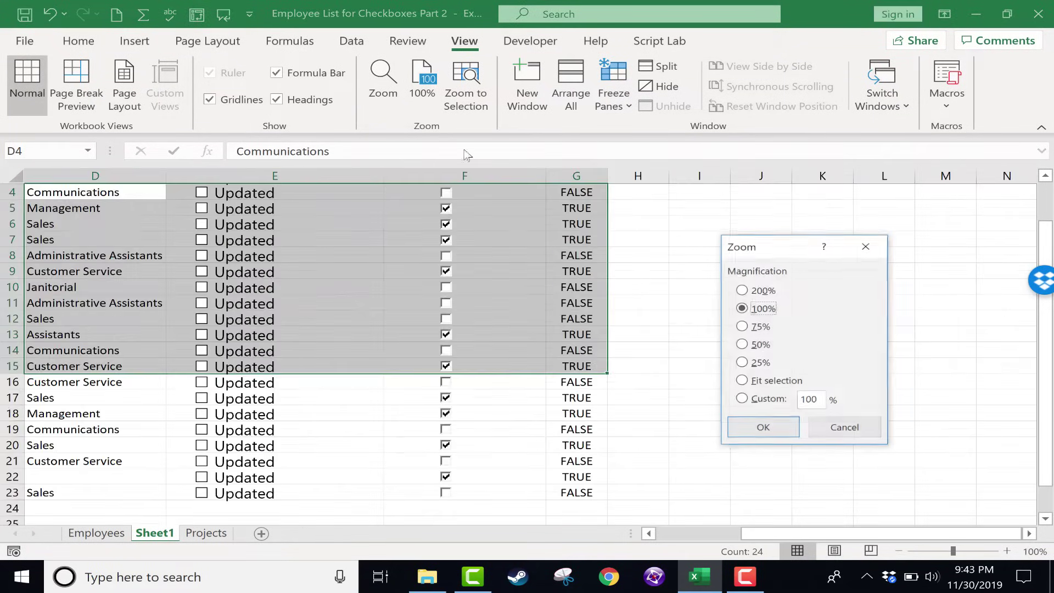
click(746, 401)
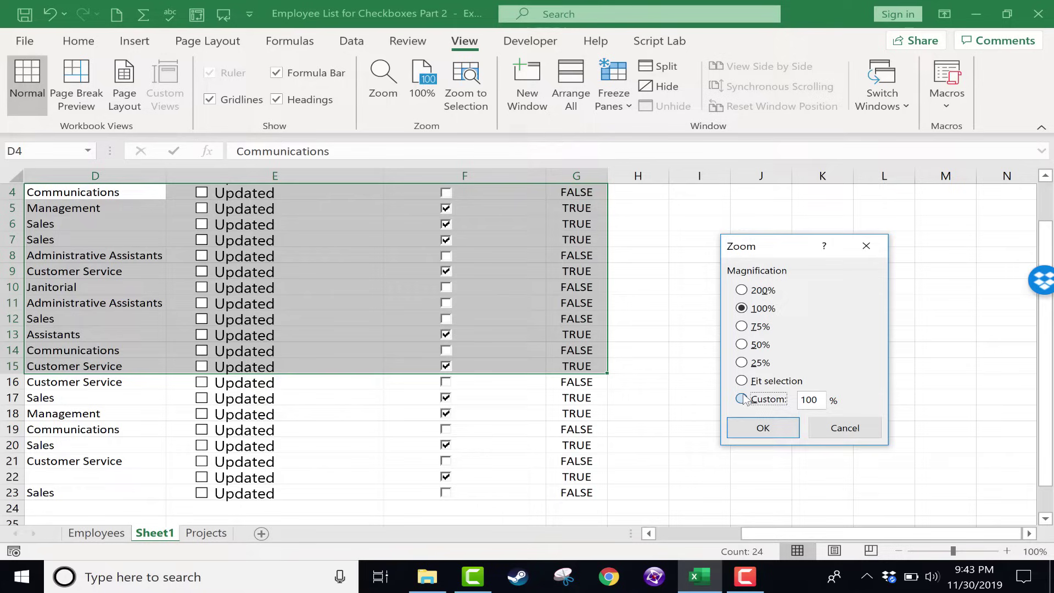
double_click(813, 400)
text(55)
key(Return)
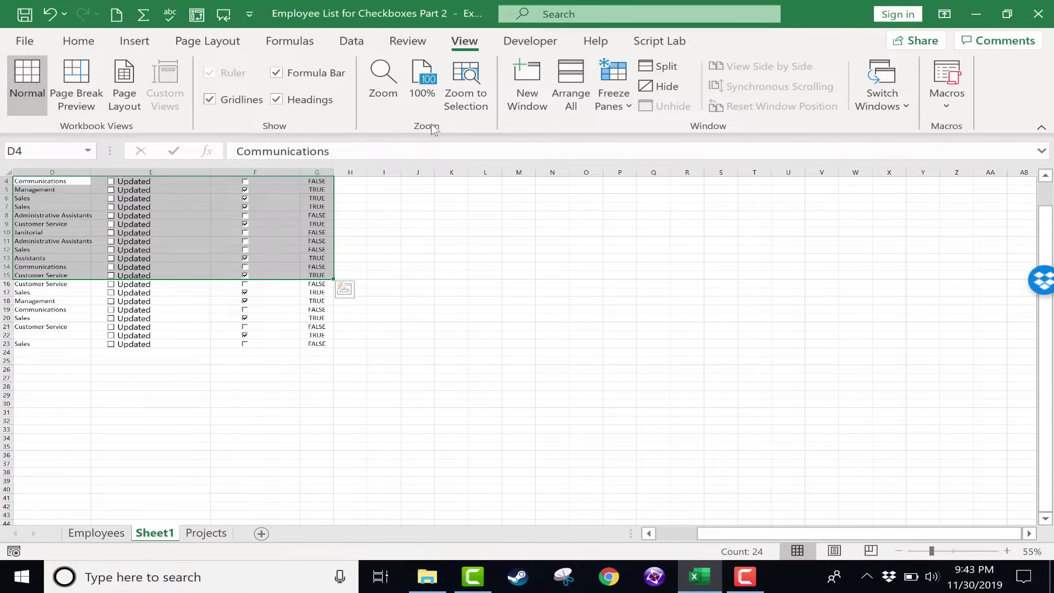
Return the sheet to 100% magnification and select cell C10.
click(420, 96)
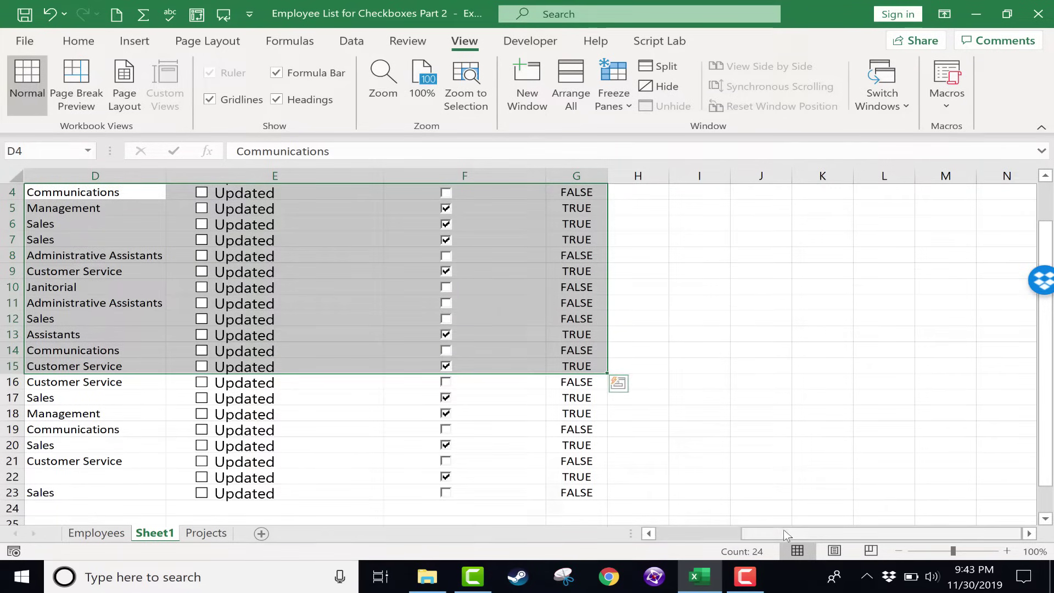
drag(786, 534, 567, 535)
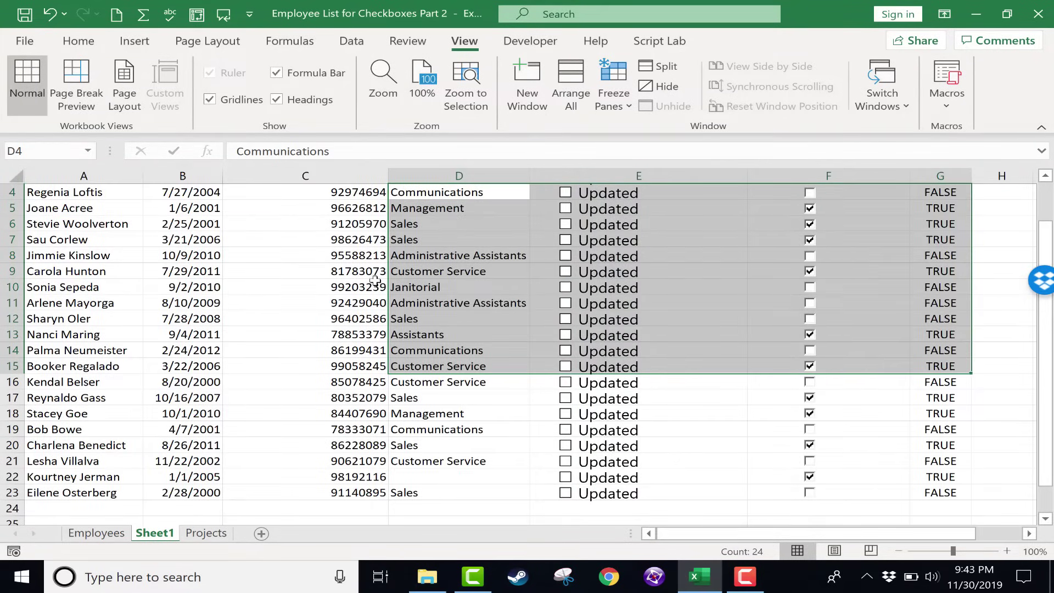
click(276, 291)
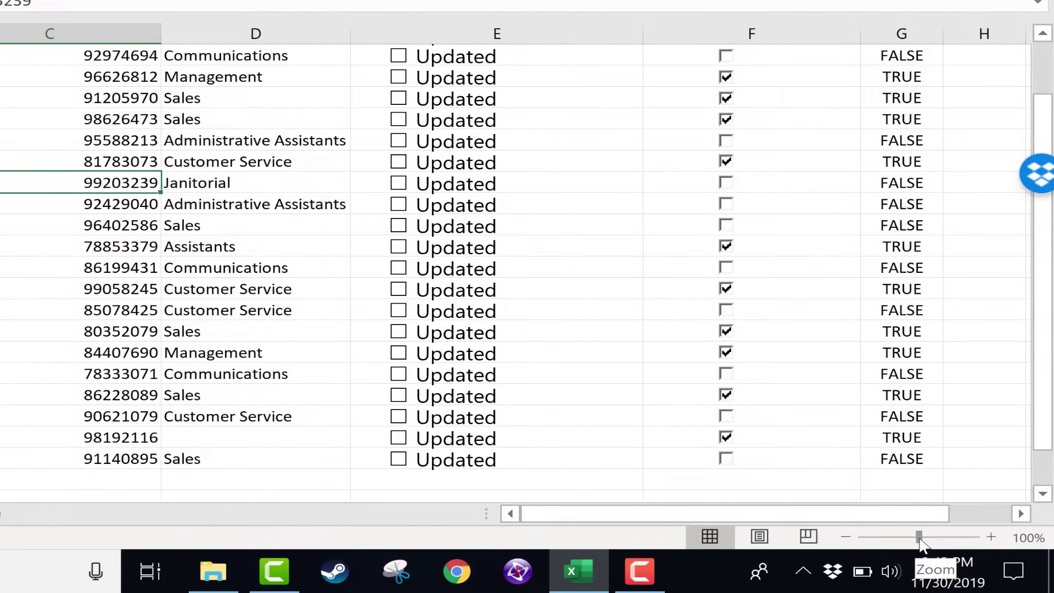
Drag the status-bar zoom slider to 218%, then to 60%, and back to 100%.
drag(919, 538, 942, 538)
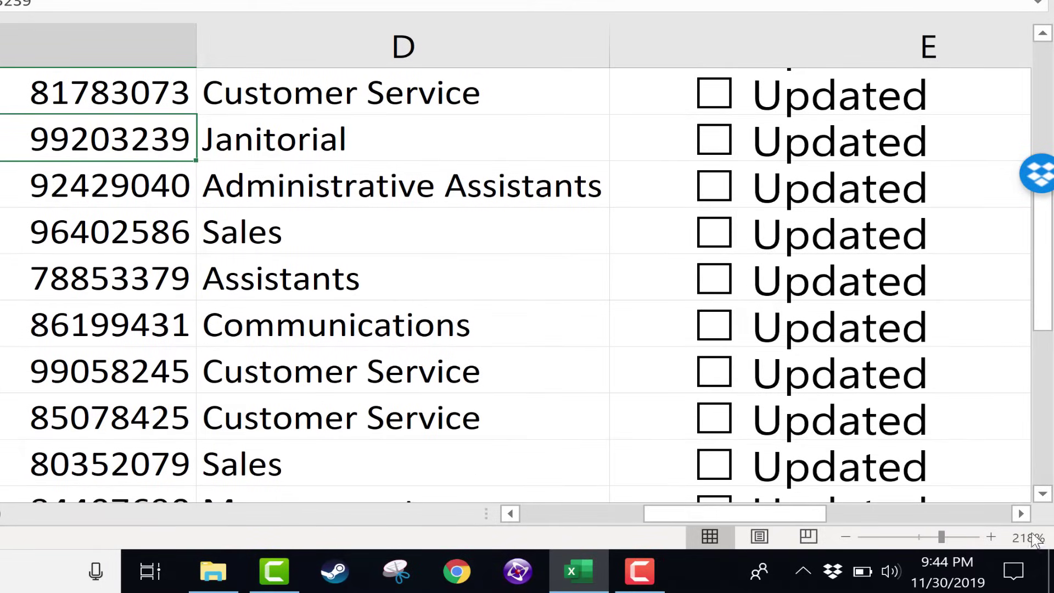
drag(824, 514, 417, 530)
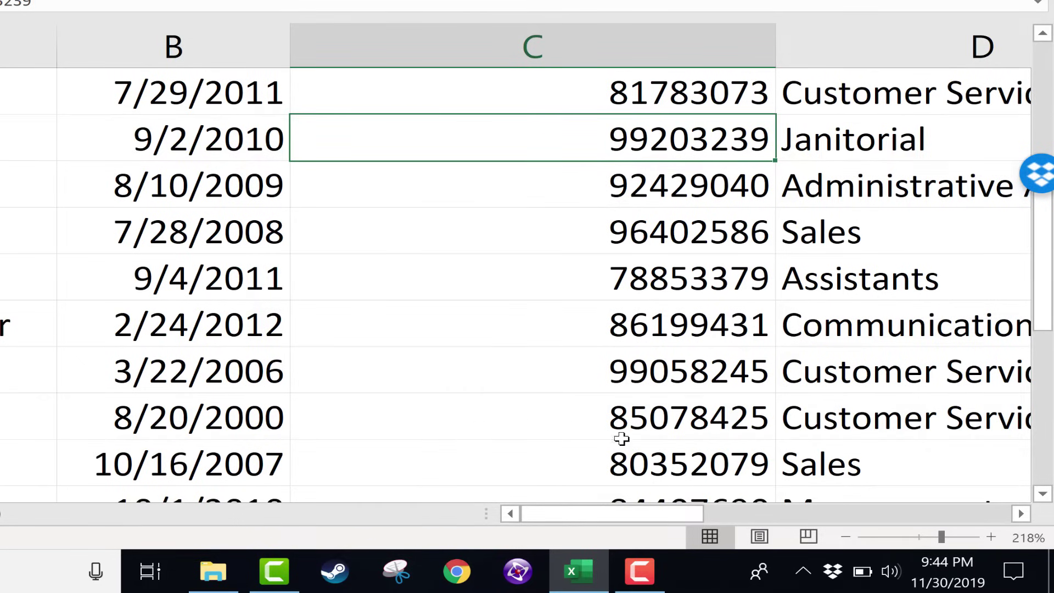
drag(942, 539, 894, 537)
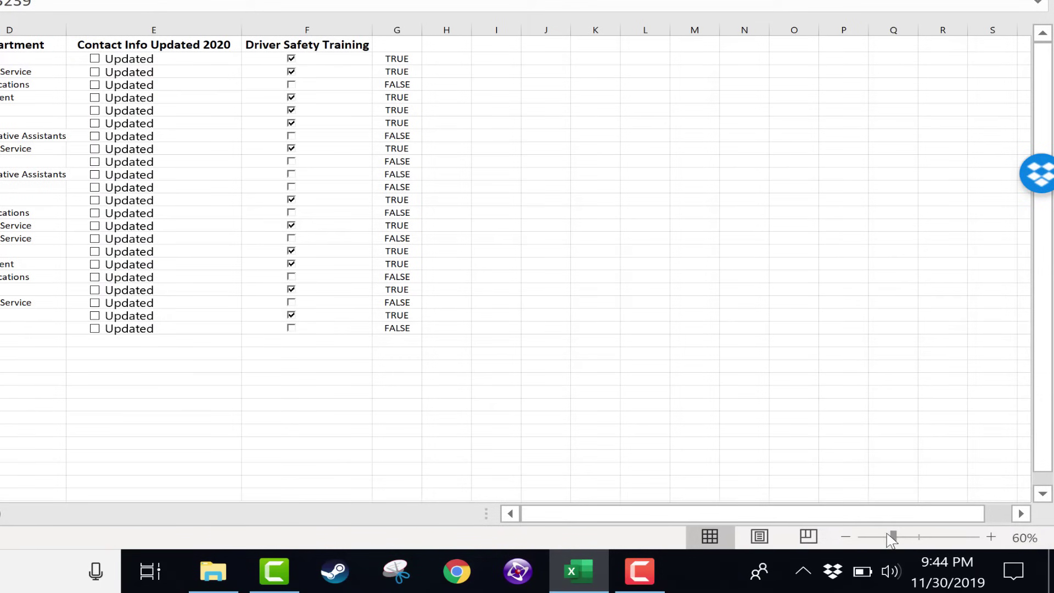
drag(890, 536, 918, 538)
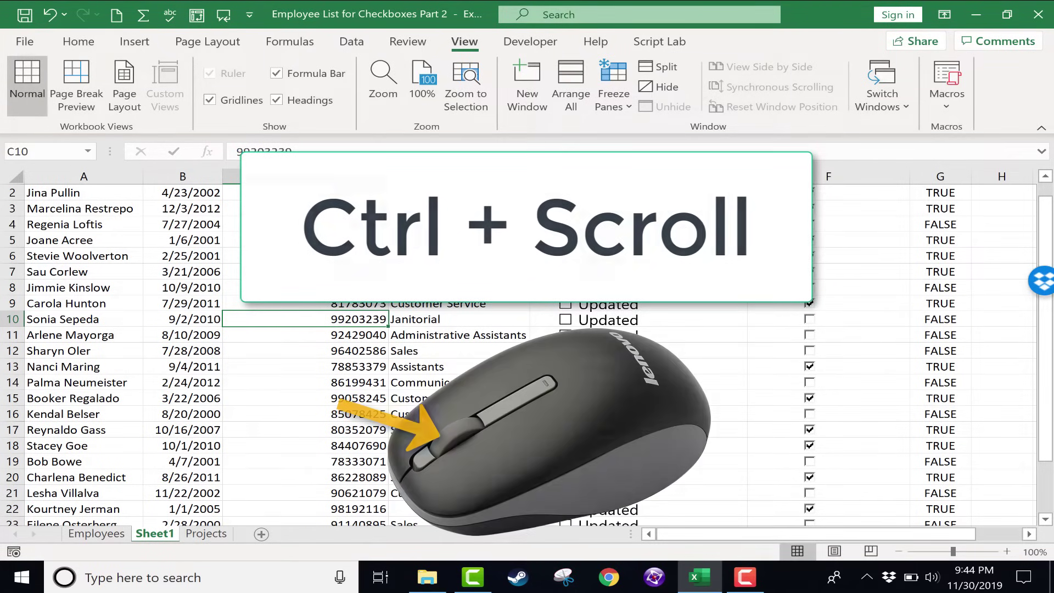
Zoom the Employee List in and out with Ctrl and the mouse wheel.
ctrl+scroll(661, 280, up, 2)
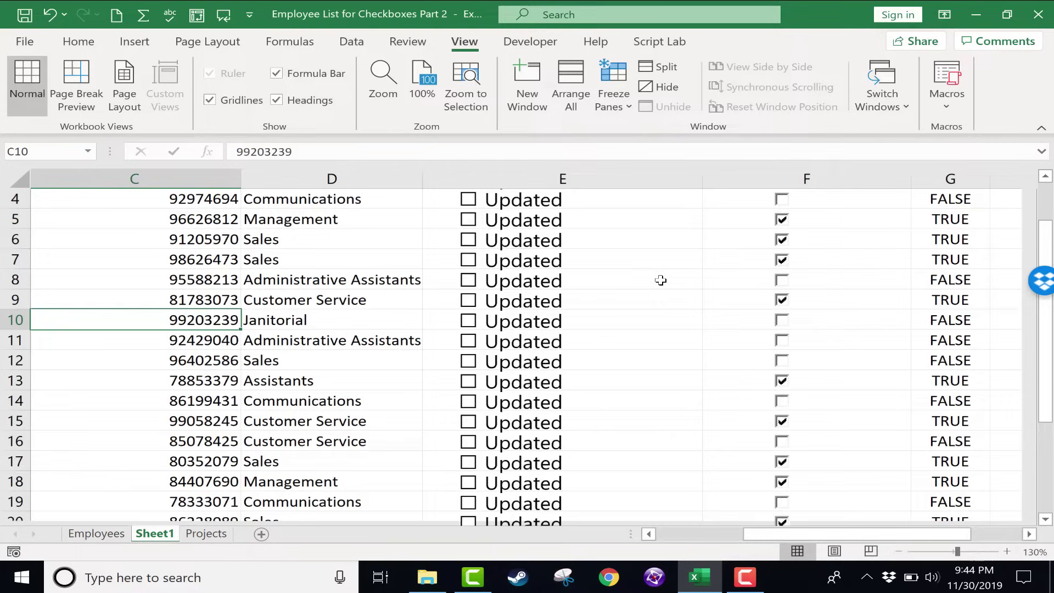
ctrl+scroll(661, 280, up, 1)
ctrl+scroll(661, 280, down, 6)
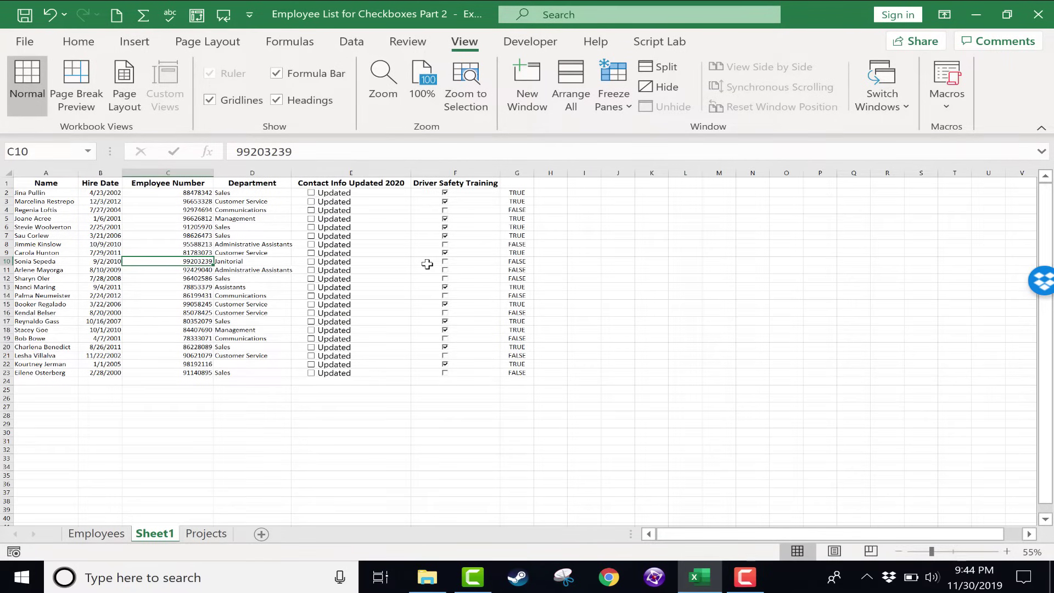
ctrl+scroll(427, 264, up, 6)
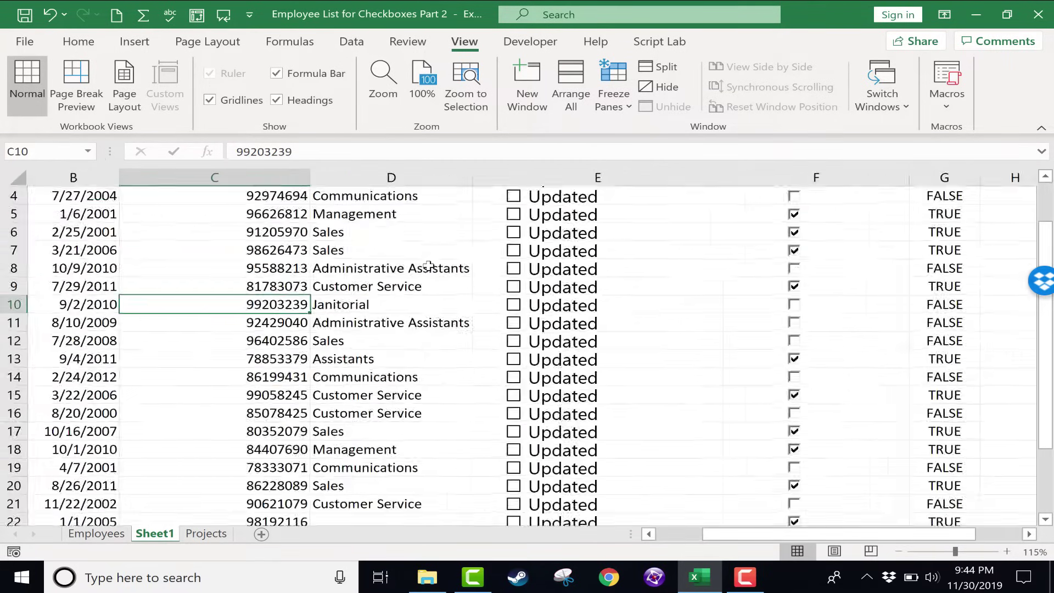
ctrl+scroll(431, 271, down, 5)
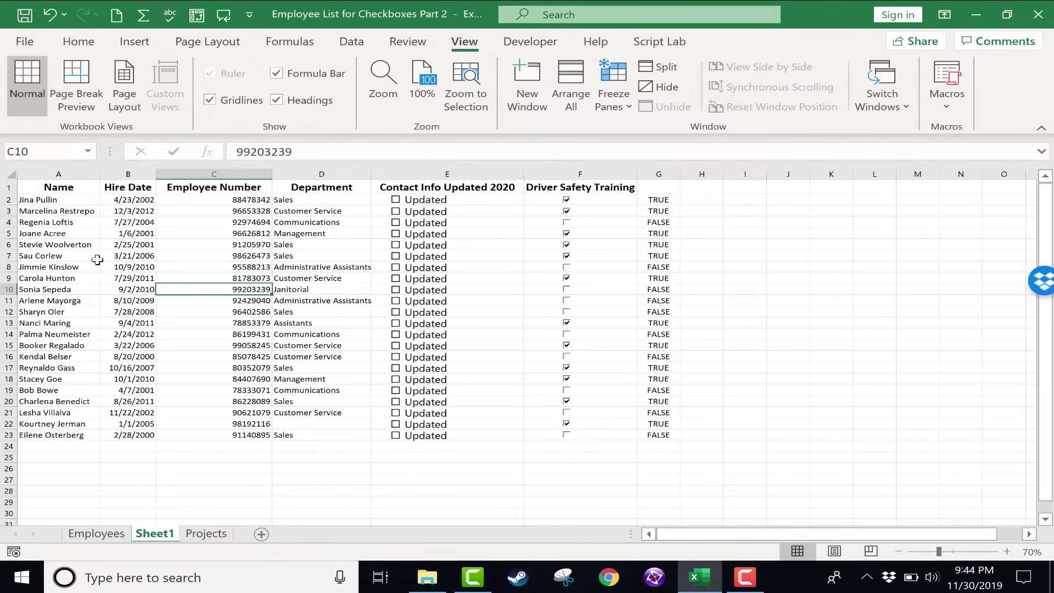
Select the Name header in A1 and Ctrl-scroll zoom in and out, ending at 115%.
click(53, 187)
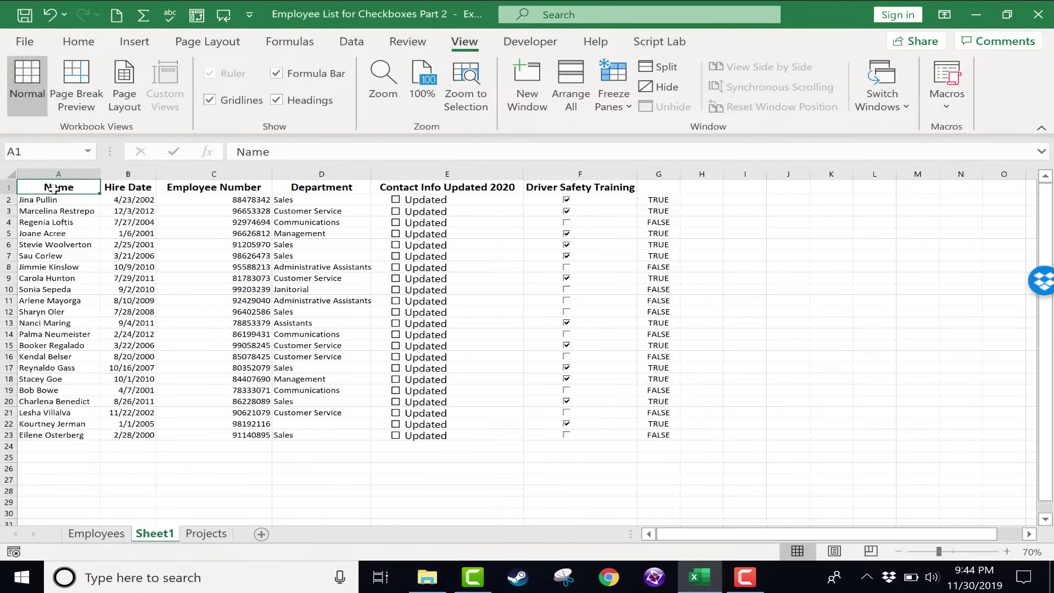
ctrl+scroll(101, 238, up, 1)
ctrl+scroll(101, 238, up, 7)
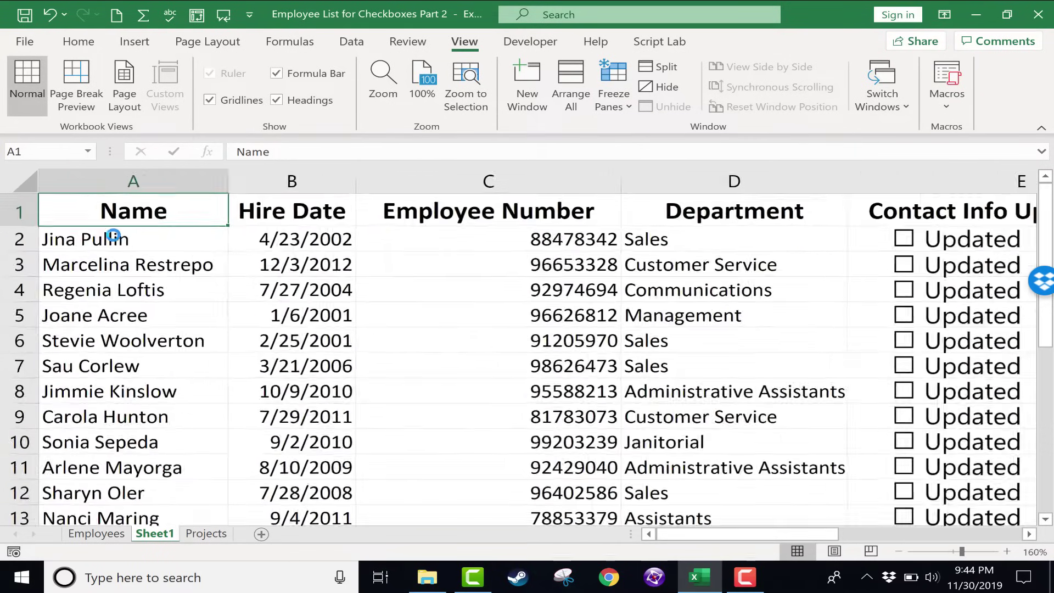
ctrl+scroll(113, 235, up, 3)
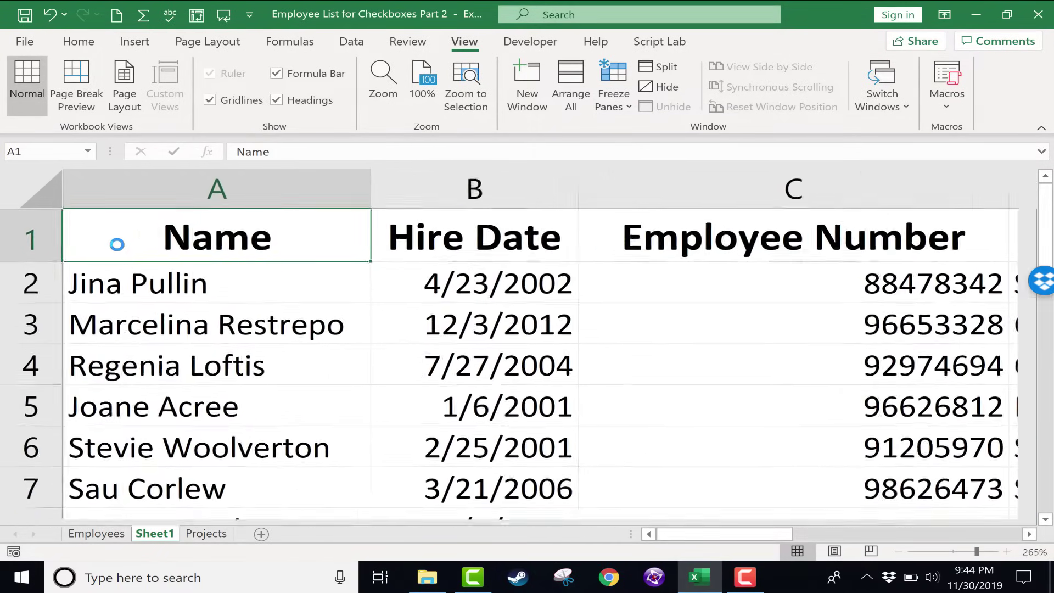
ctrl+scroll(119, 245, down, 4)
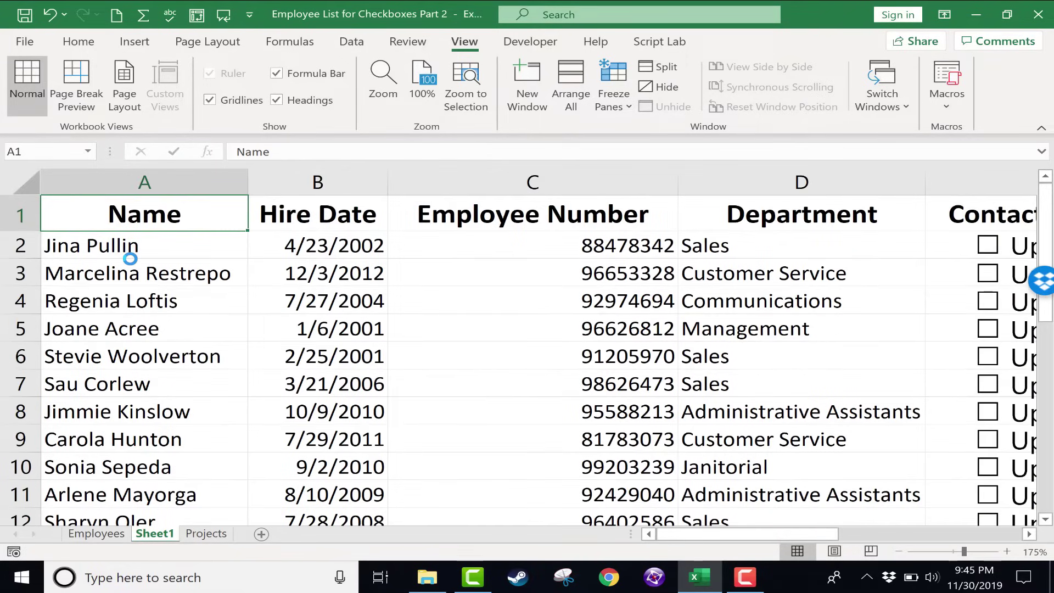
ctrl+scroll(130, 259, down, 4)
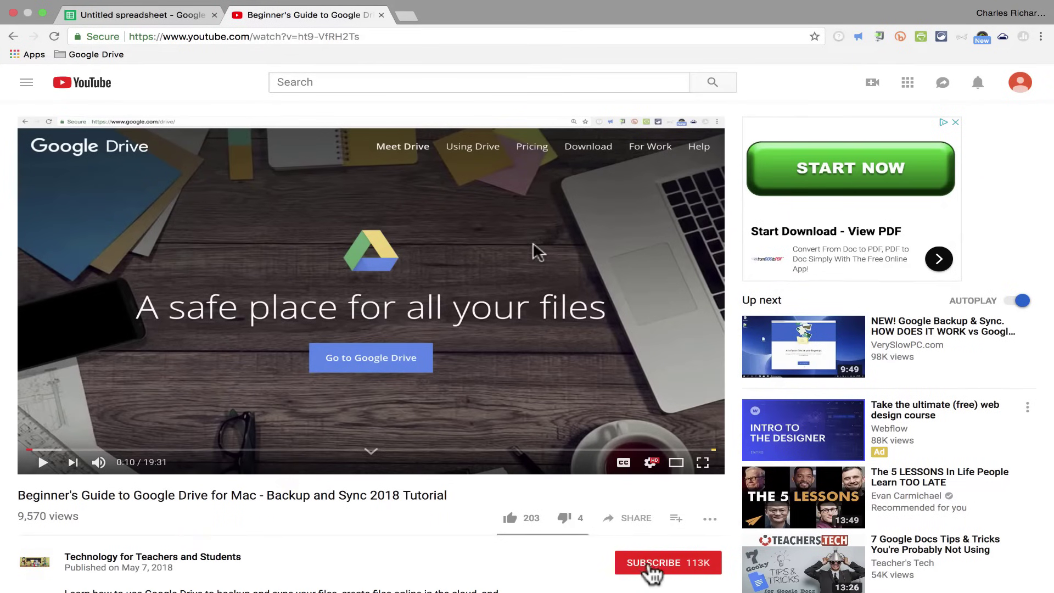
Subscribe to Technology for Teachers and Students and turn on notifications for all new videos.
click(651, 566)
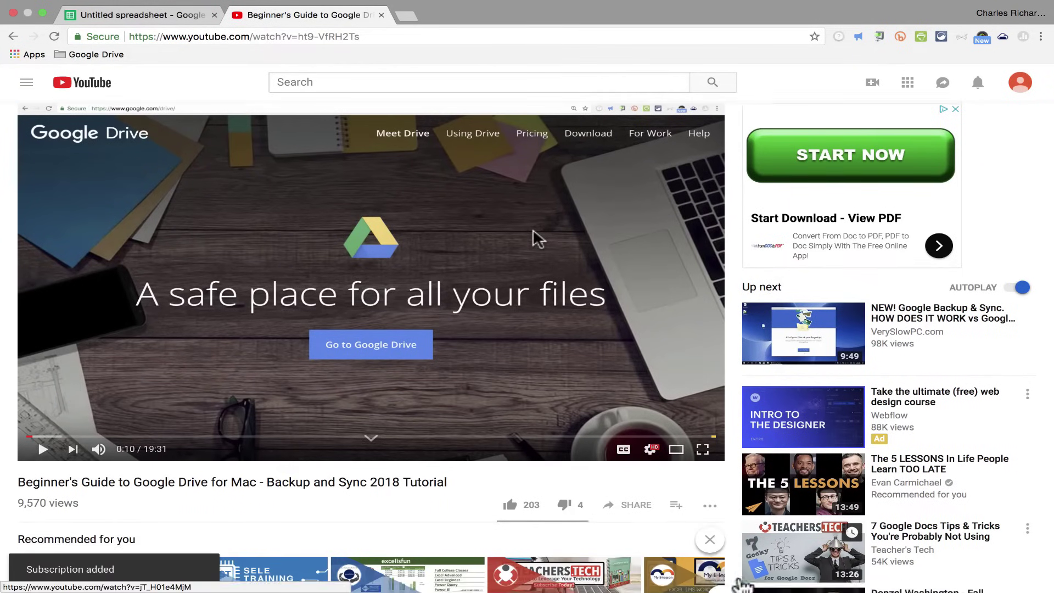
scroll(710, 574, down, 3)
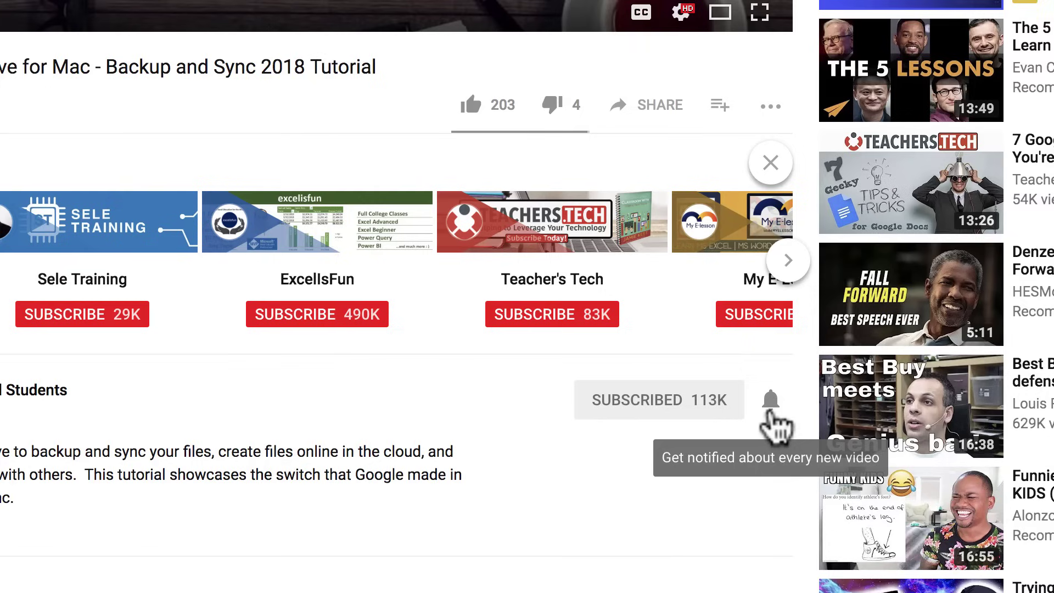
click(771, 406)
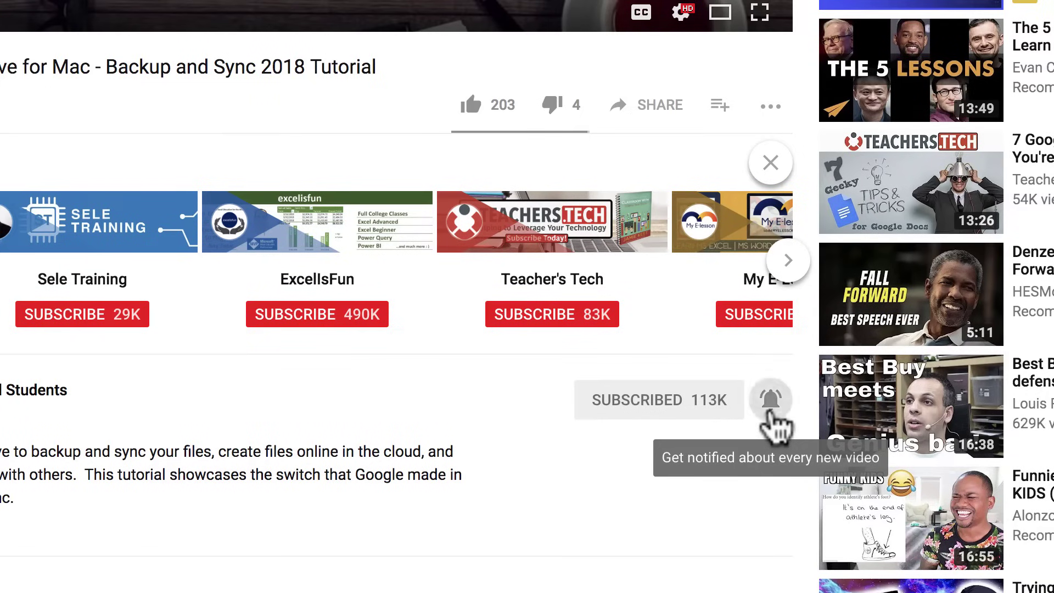